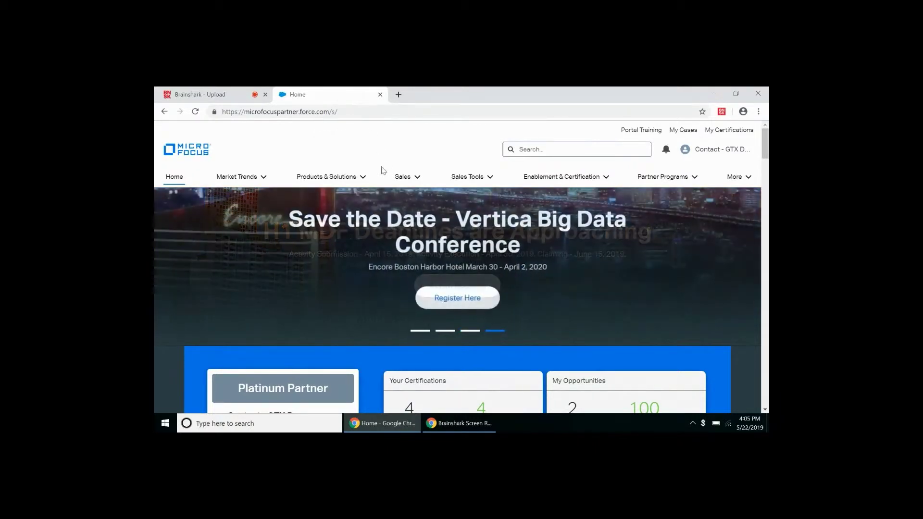
Start a new MDF activity from the Market Development Funds page under Sales, with Reseller as the partner role
click(409, 181)
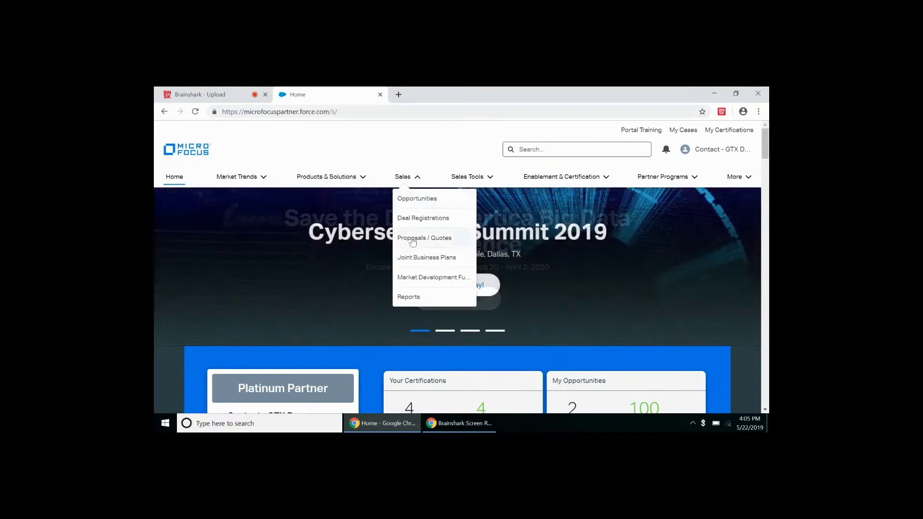
click(421, 284)
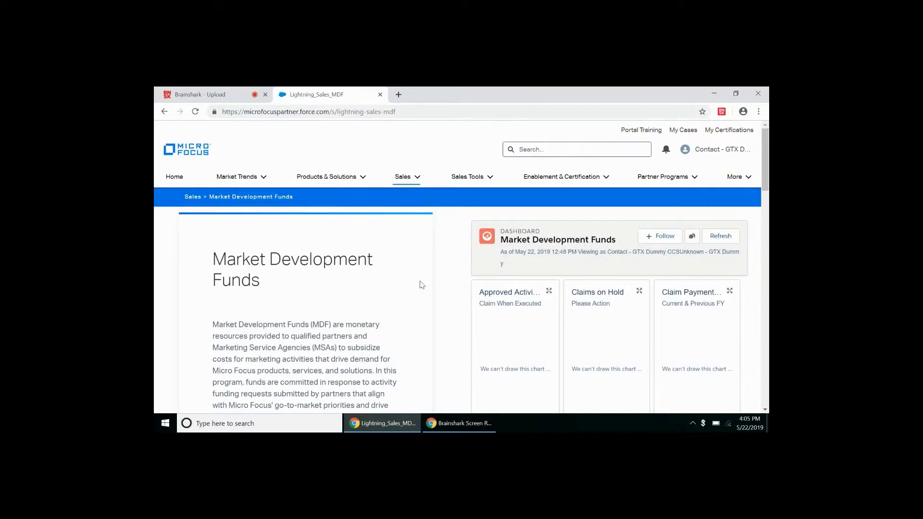
scroll(422, 284, down, 1)
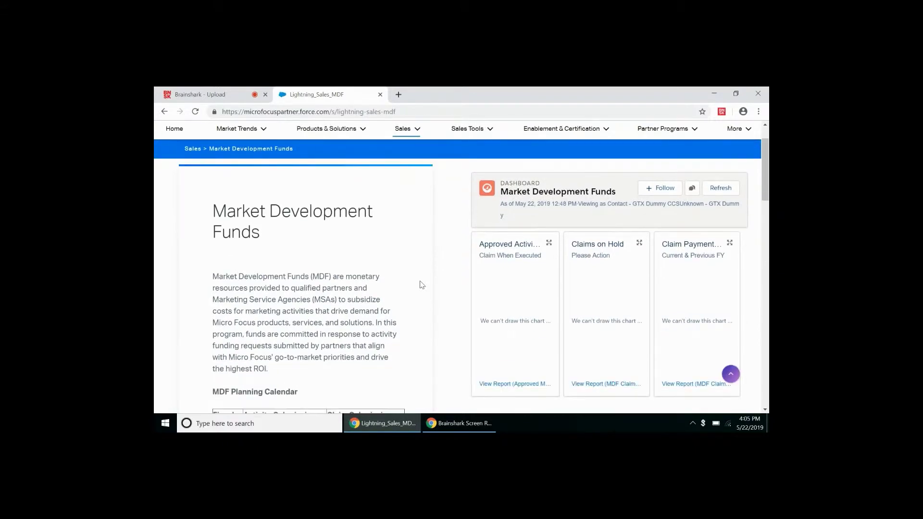
scroll(422, 285, down, 7)
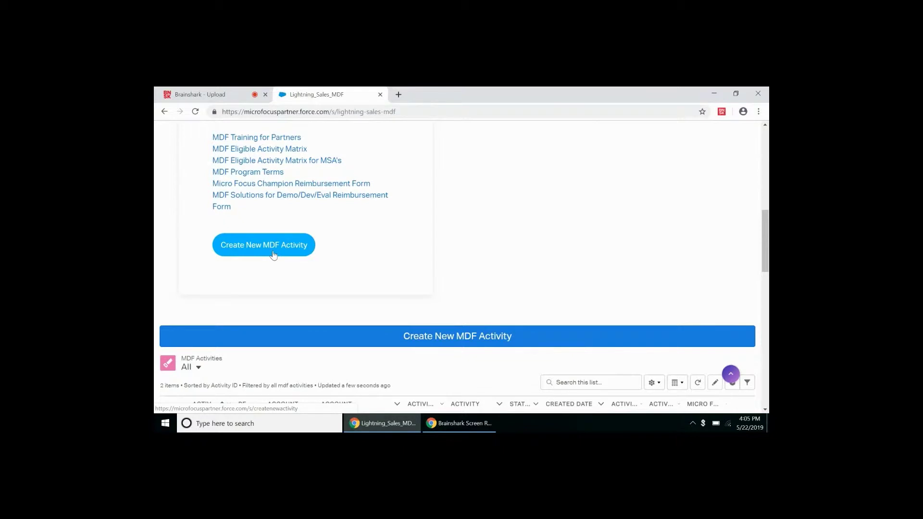
click(419, 336)
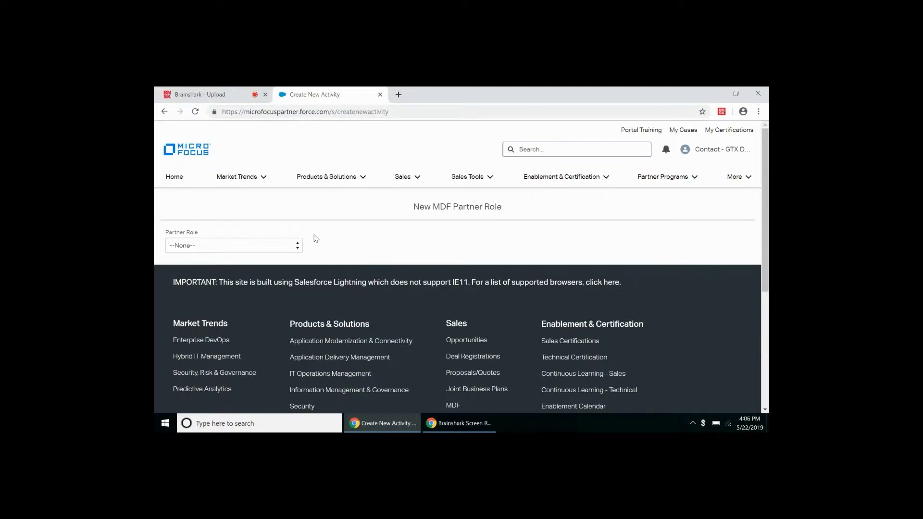
click(295, 248)
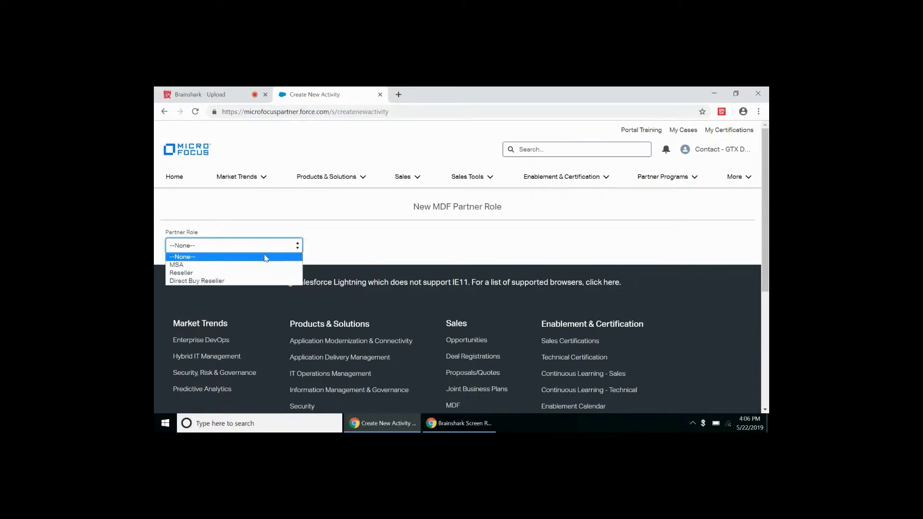
click(244, 277)
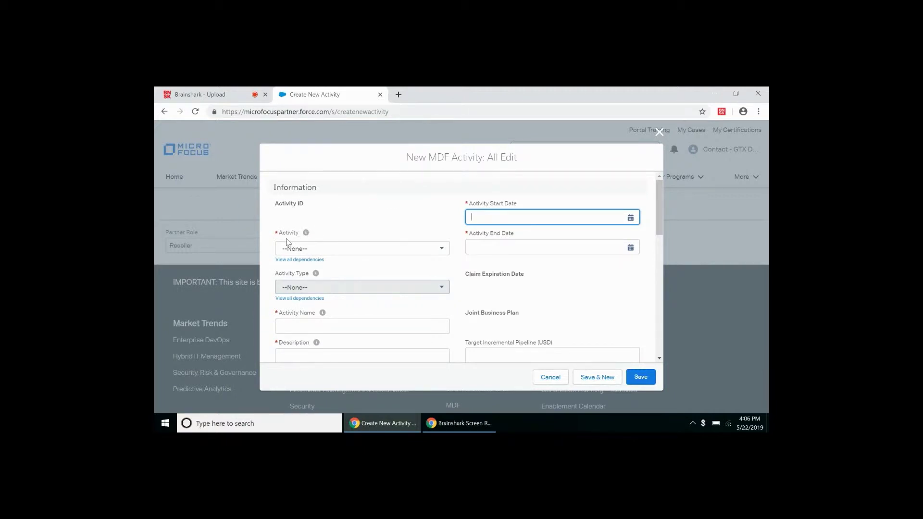
Set the new MDF activity's Activity to Certification training
click(439, 250)
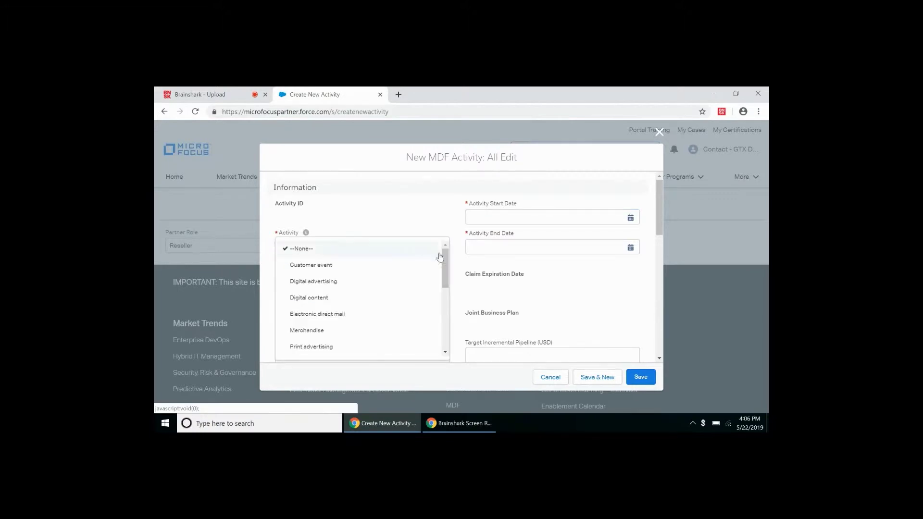
scroll(410, 271, down, 3)
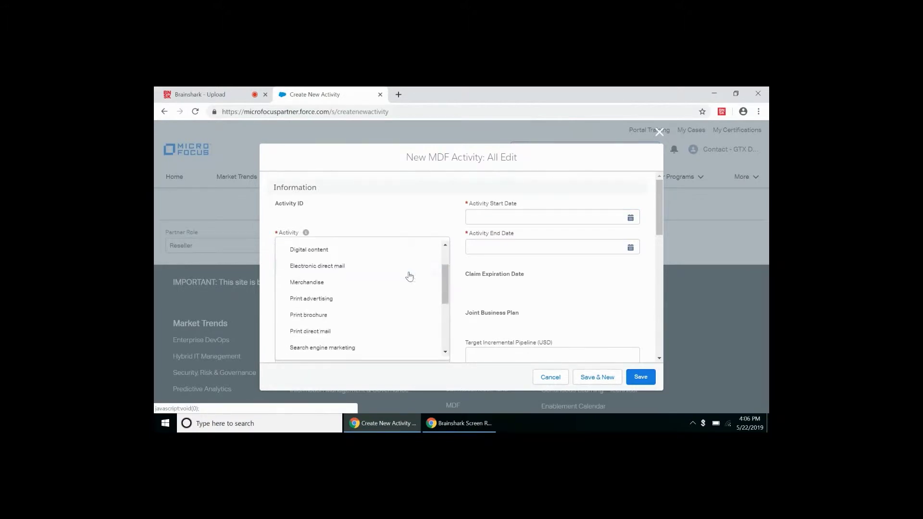
scroll(409, 276, down, 5)
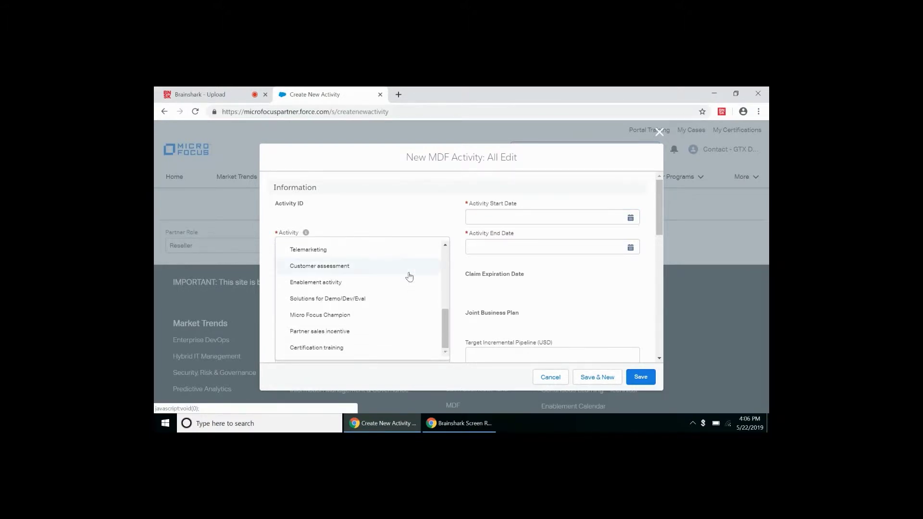
click(330, 347)
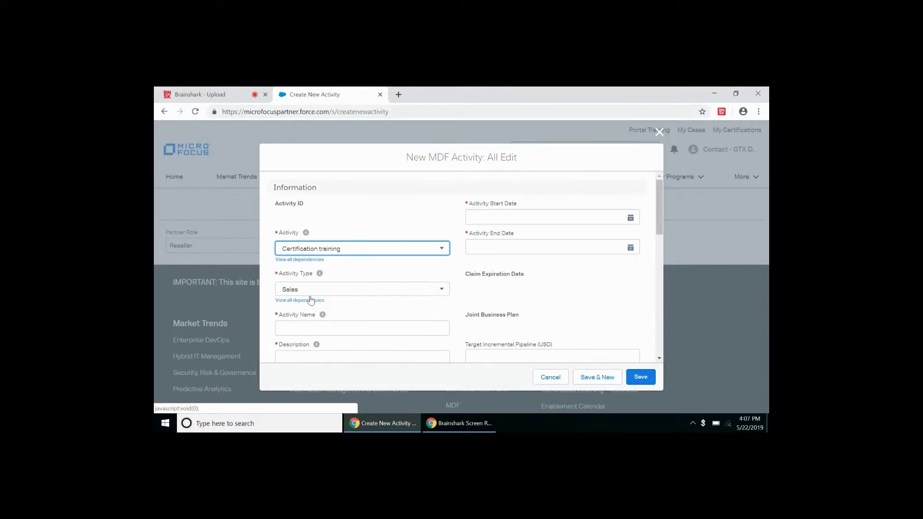
Name the activity "Training Event for the Demo" and enter the description "Description of the training event"
scroll(370, 304, down, 1)
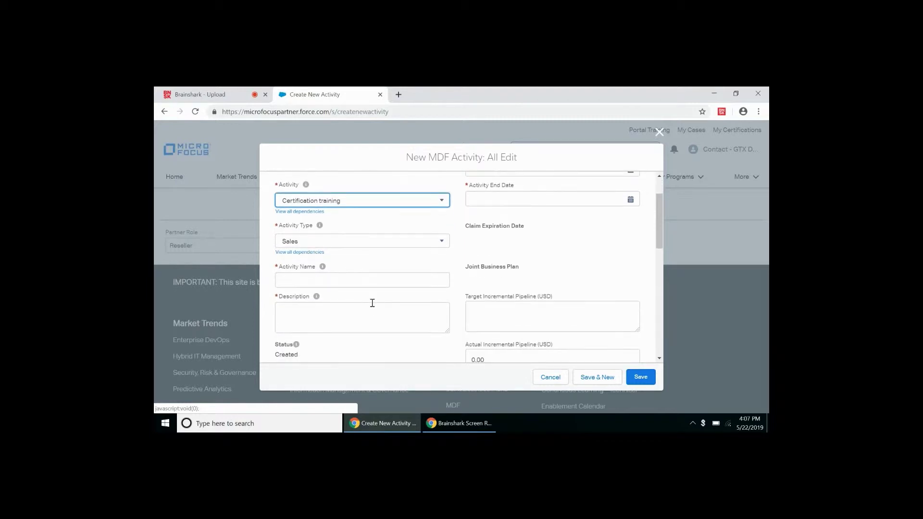
click(298, 280)
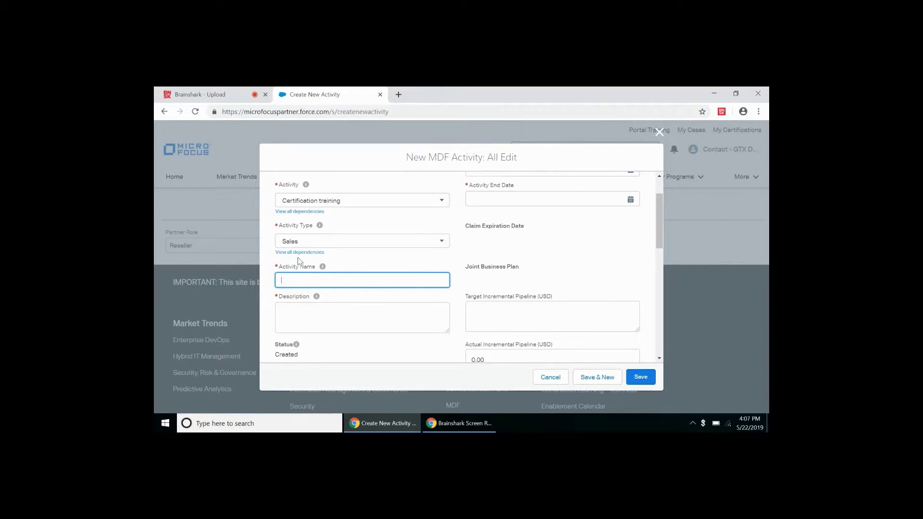
text(Training Event for the Demo)
click(321, 313)
text(Des)
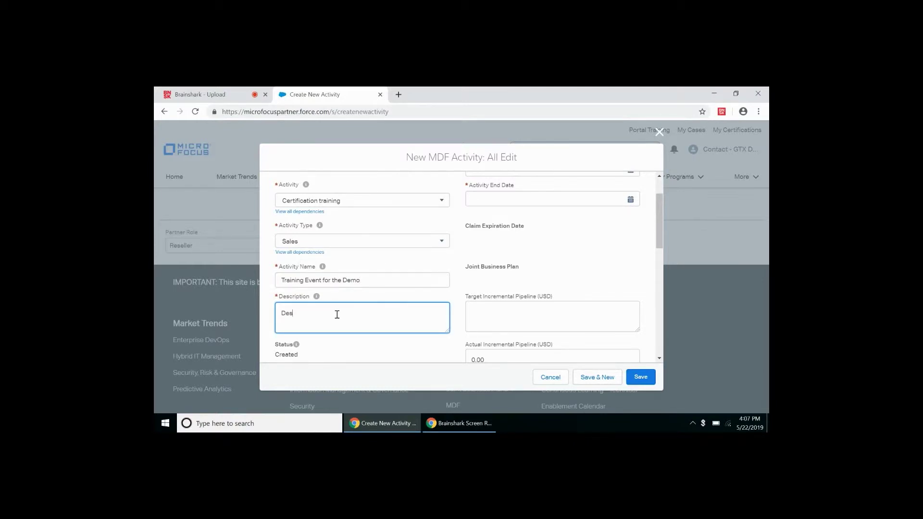
text(cription of the training event)
Set the activity start date to 5/24/2019 and the end date to 5/29/2019
scroll(449, 305, up, 1)
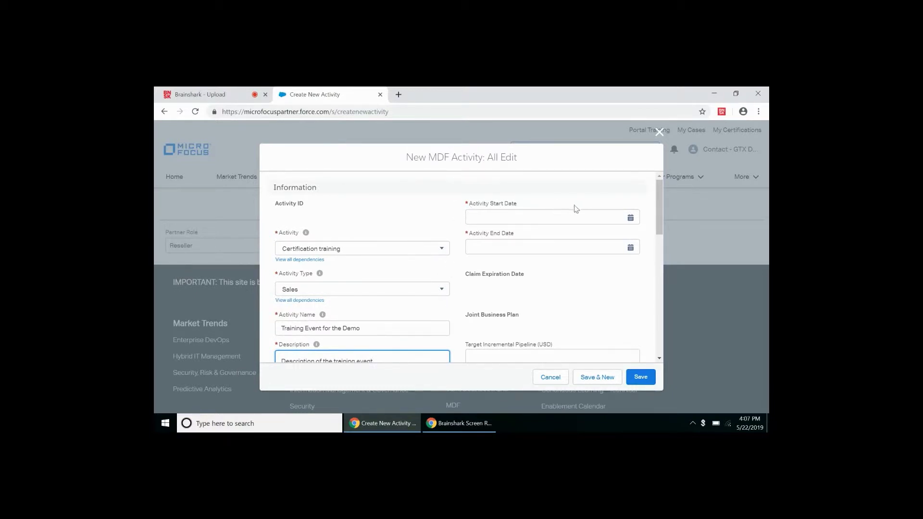
click(630, 219)
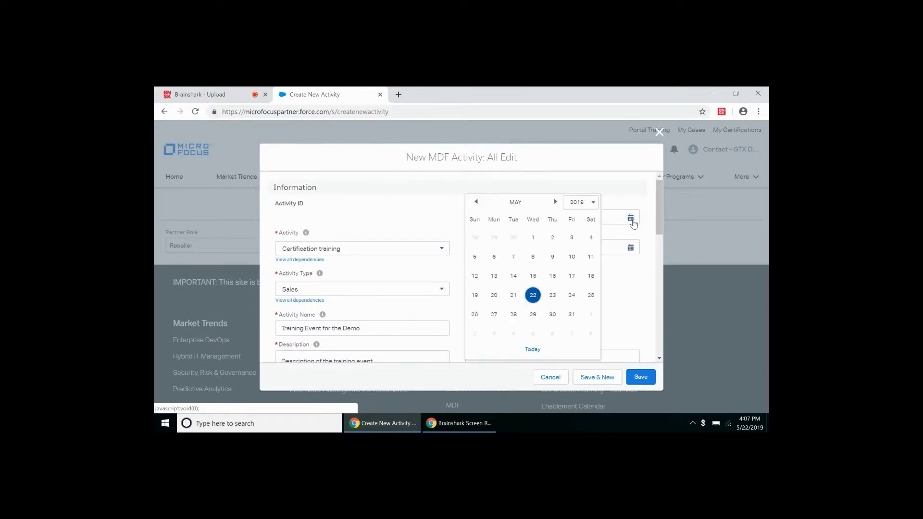
click(571, 296)
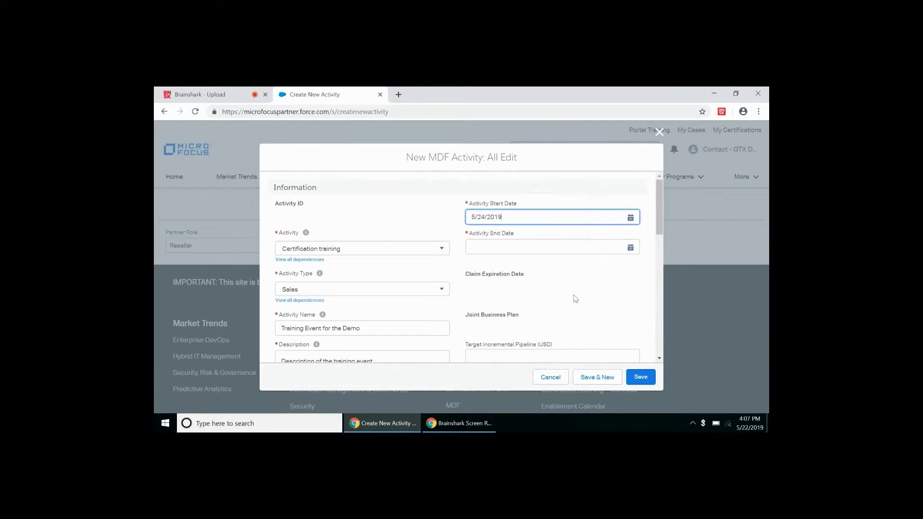
click(630, 248)
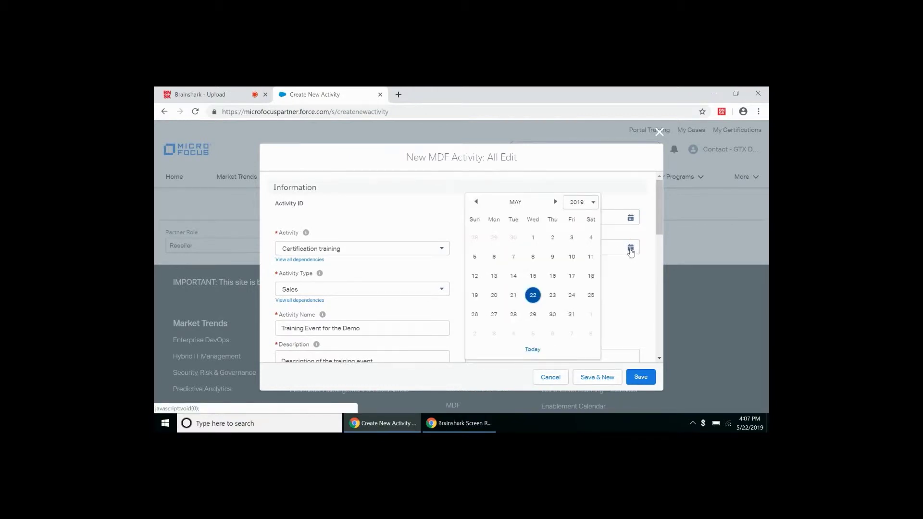
click(533, 316)
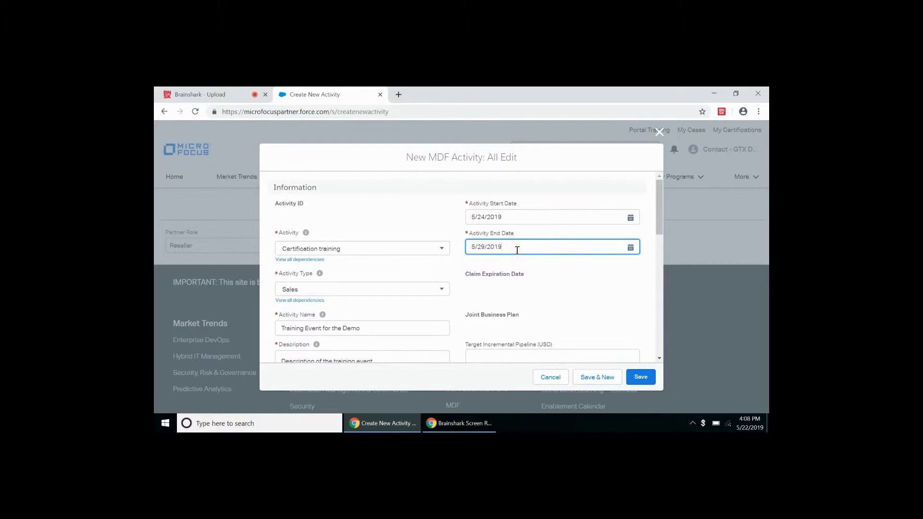
Enter 100000 as the activity's Target Incremental Pipeline in USD
scroll(527, 298, down, 2)
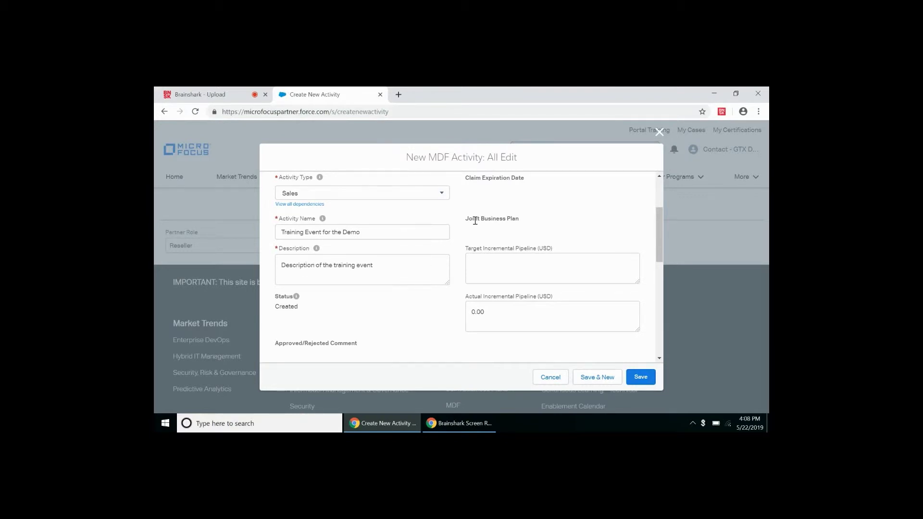
click(475, 260)
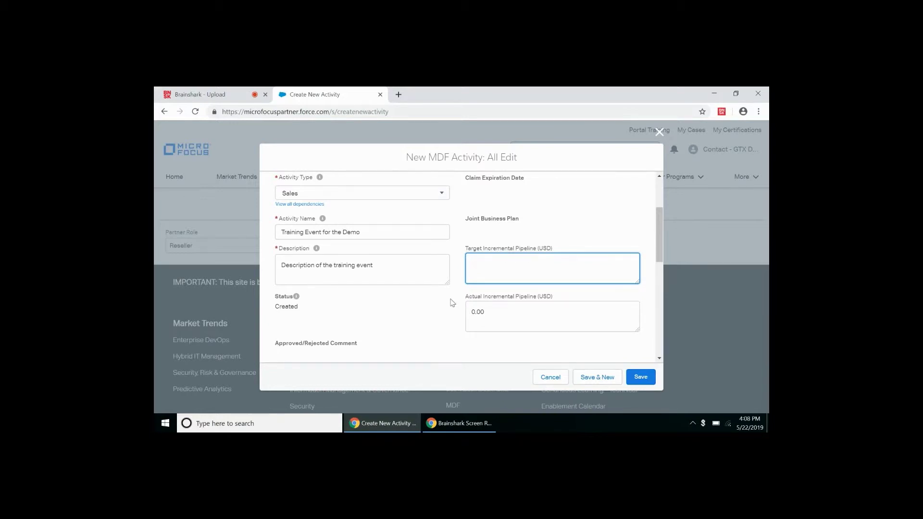
text(100000)
Request 5000 from the ITOM fund and enter 5000 as the Partner Co-Investment
scroll(388, 316, down, 4)
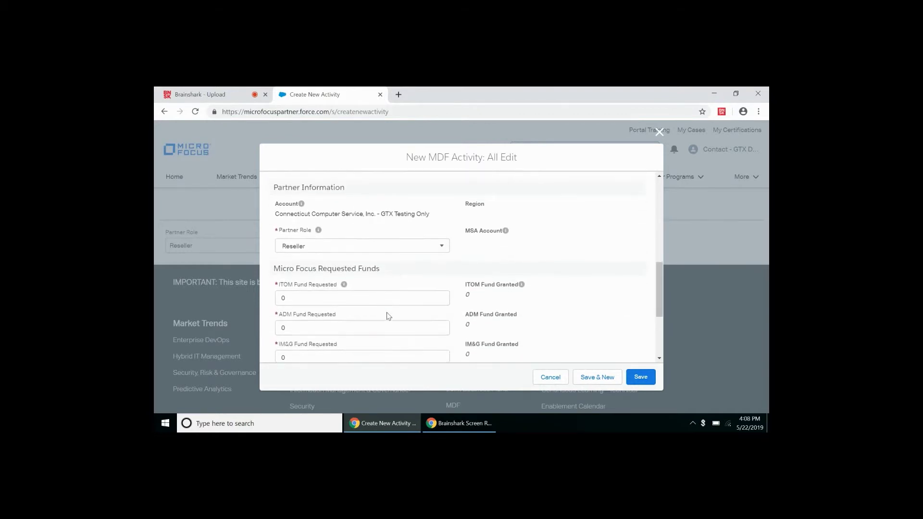
scroll(388, 313, down, 1)
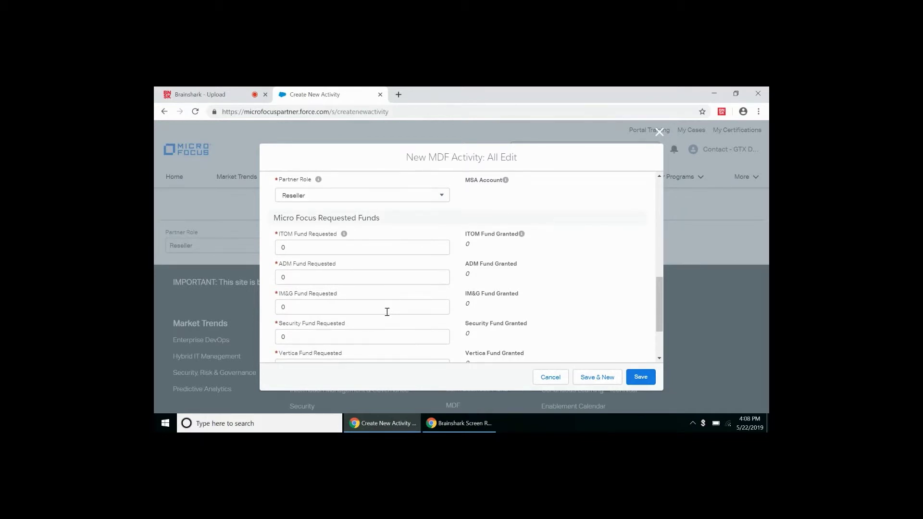
scroll(387, 312, down, 1)
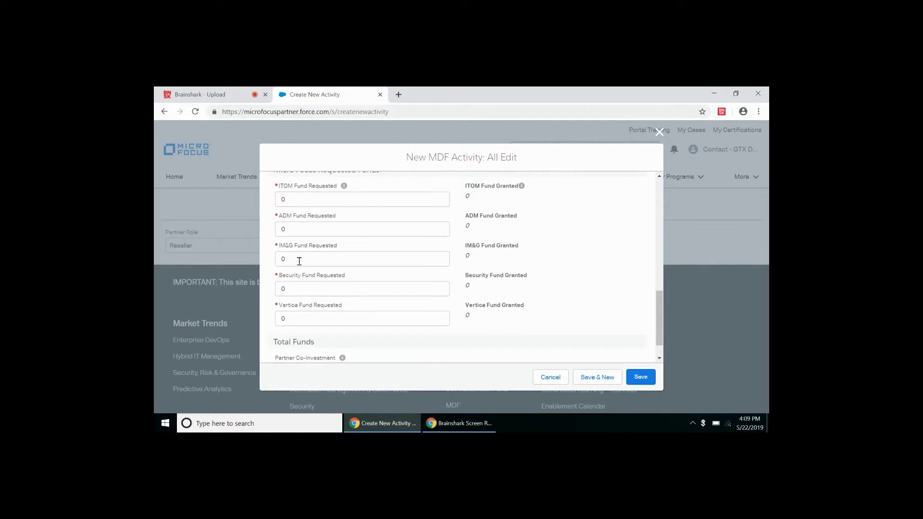
click(304, 199)
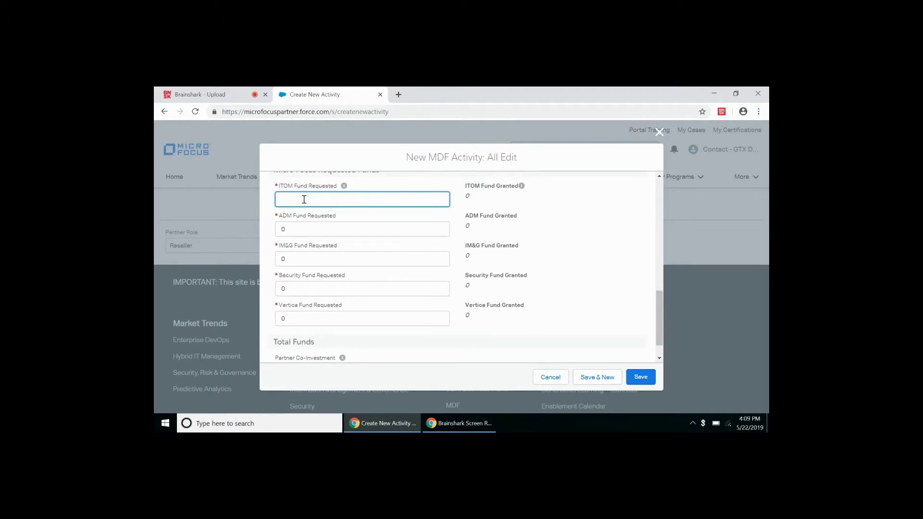
text(5000)
scroll(493, 233, down, 2)
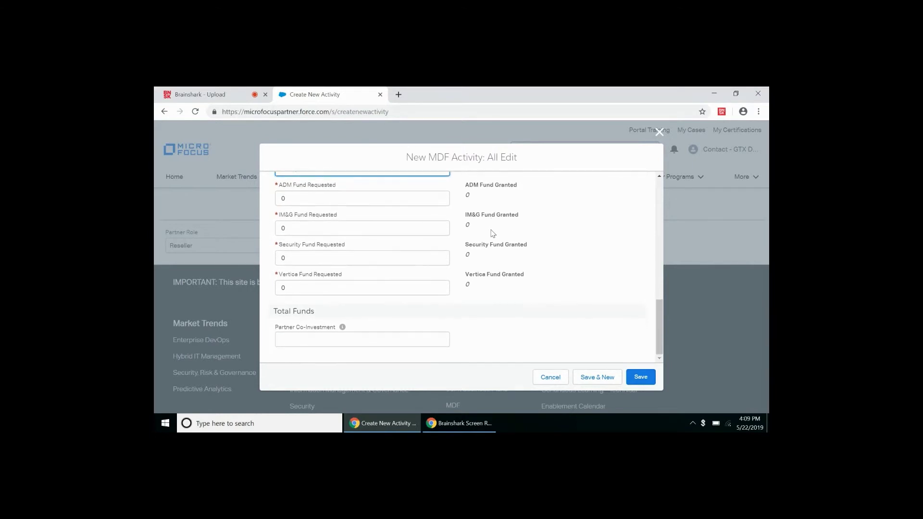
click(292, 339)
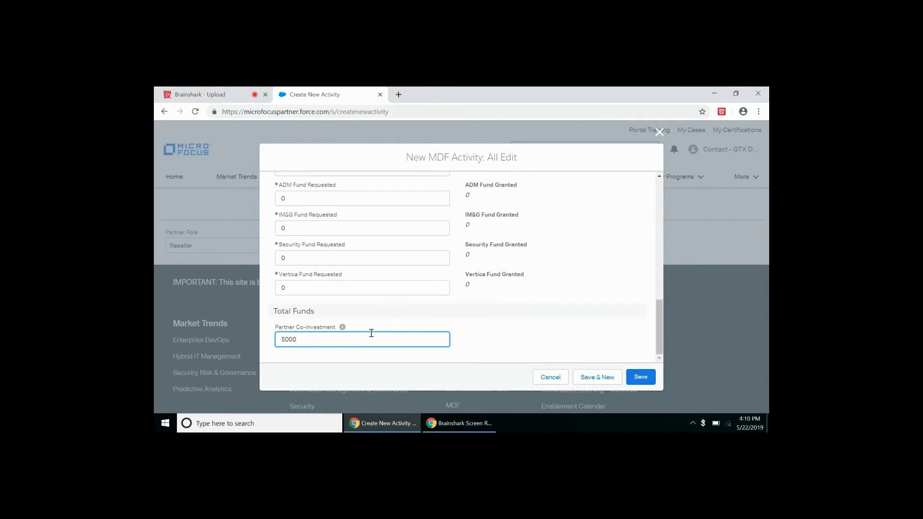
Review the completed entries and save the new MDF activity
scroll(371, 333, up, 2)
scroll(372, 335, up, 10)
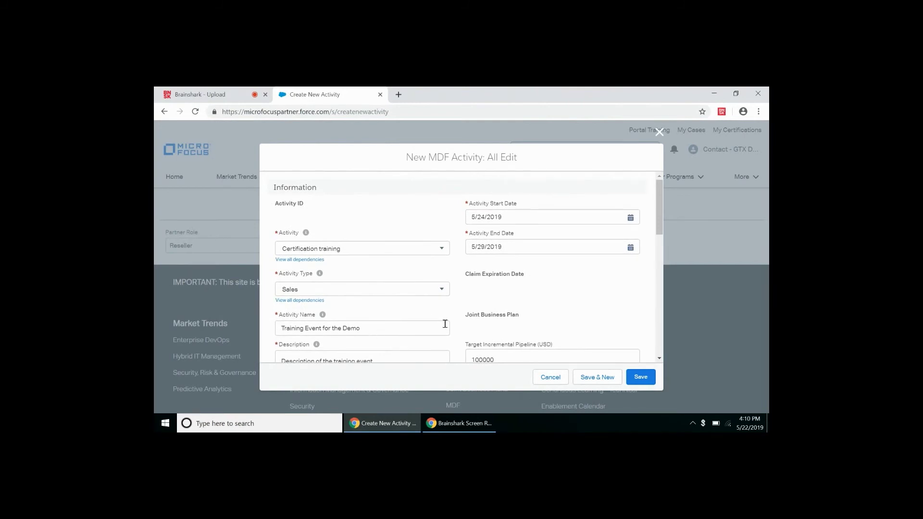
click(641, 377)
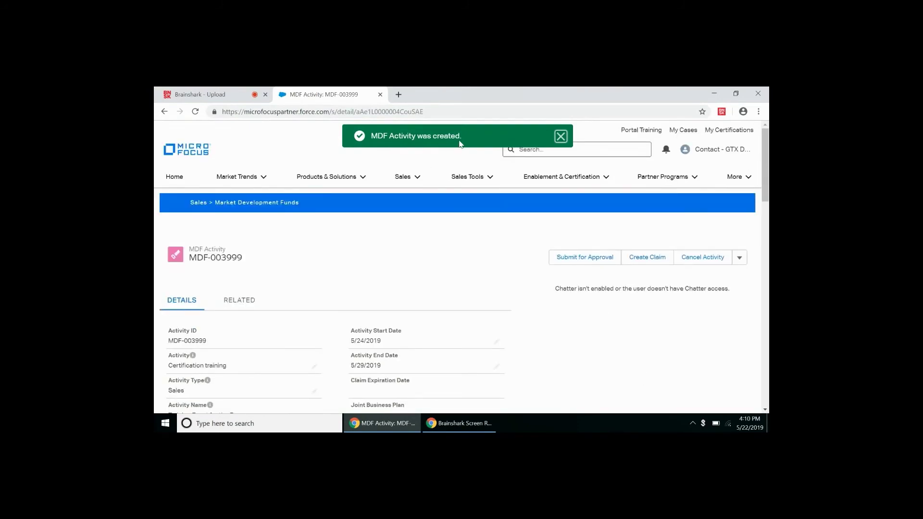
Submit the saved MDF activity for approval, acknowledge the submission, and check the Status field on its details
scroll(341, 249, down, 3)
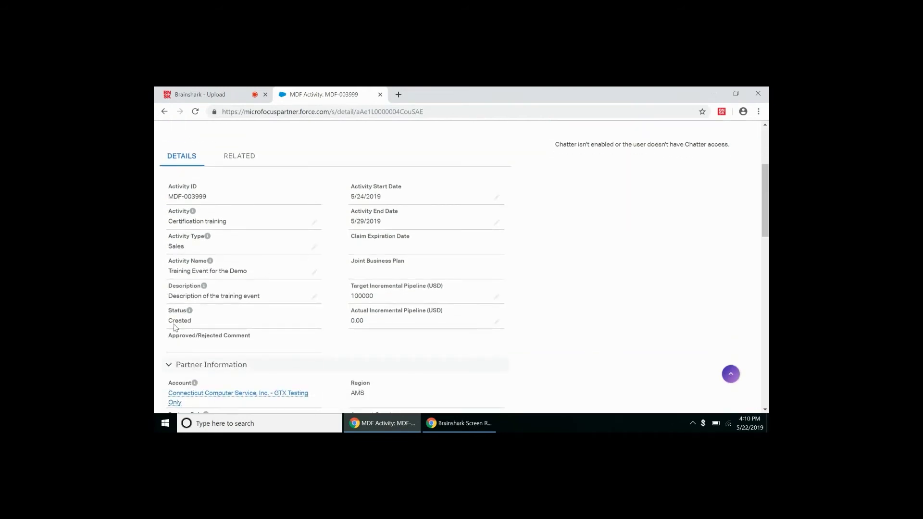
mouse_move(190, 313)
scroll(574, 273, up, 2)
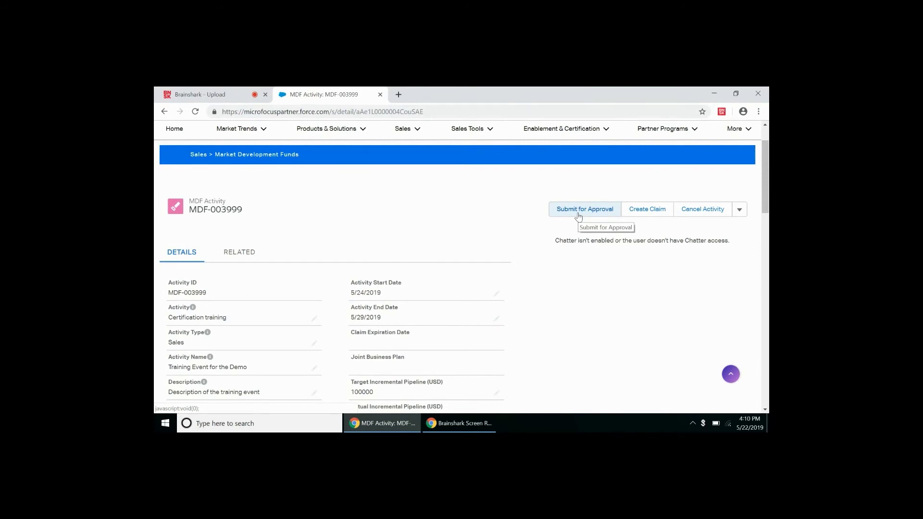
click(578, 215)
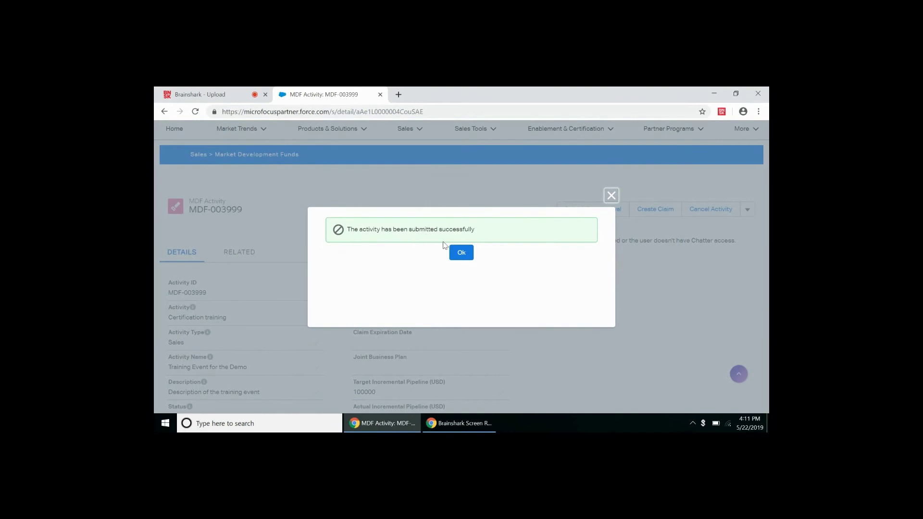
click(461, 253)
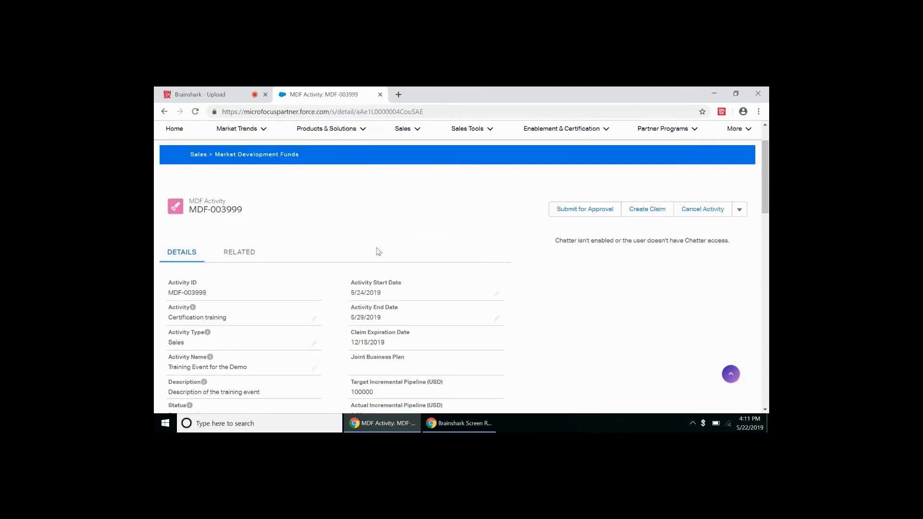
scroll(377, 250, down, 1)
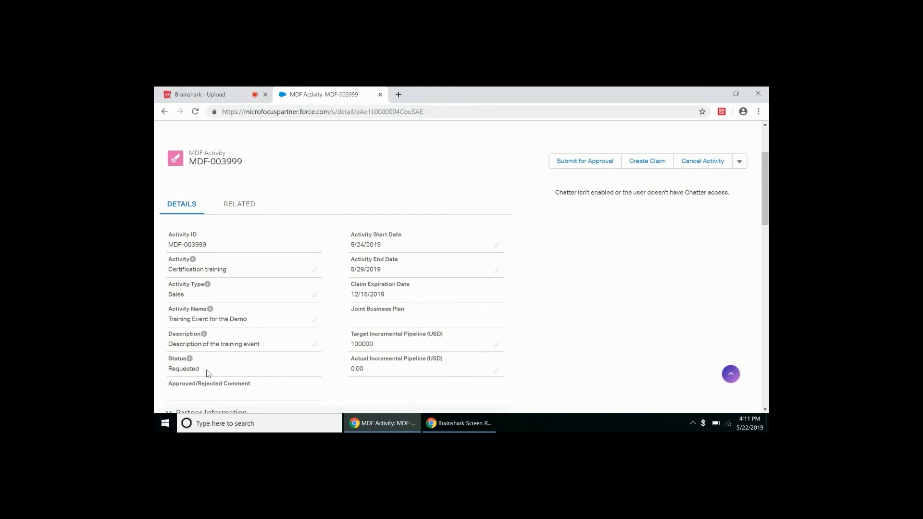
Return to the Market Development Funds page and view the submitted activity in the MDF Activities list
scroll(208, 373, up, 2)
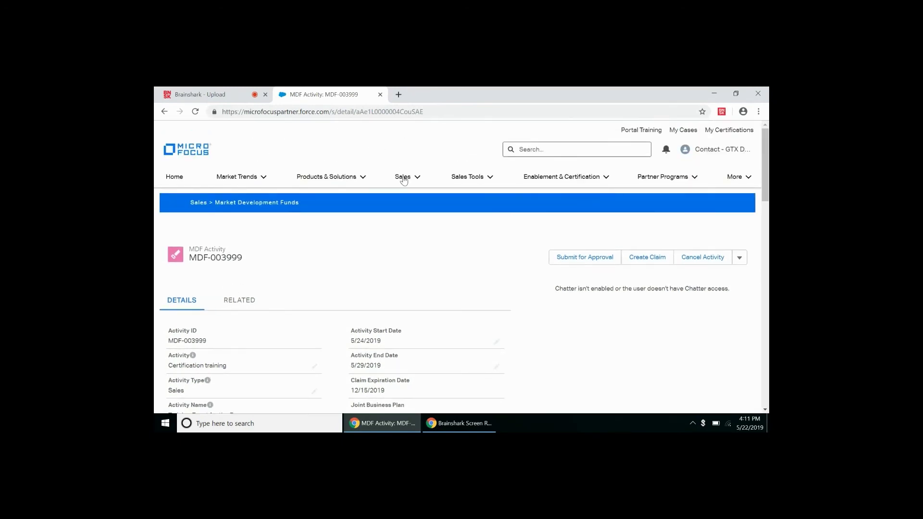
click(402, 177)
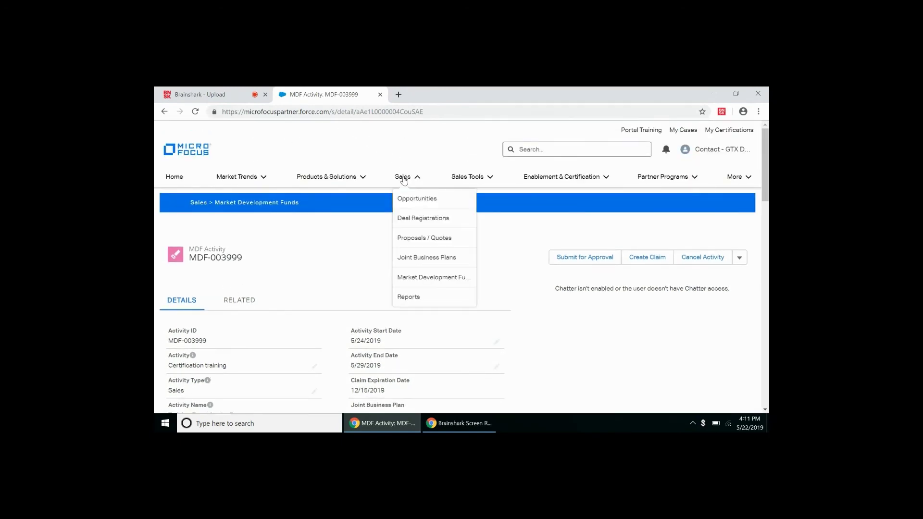
click(409, 277)
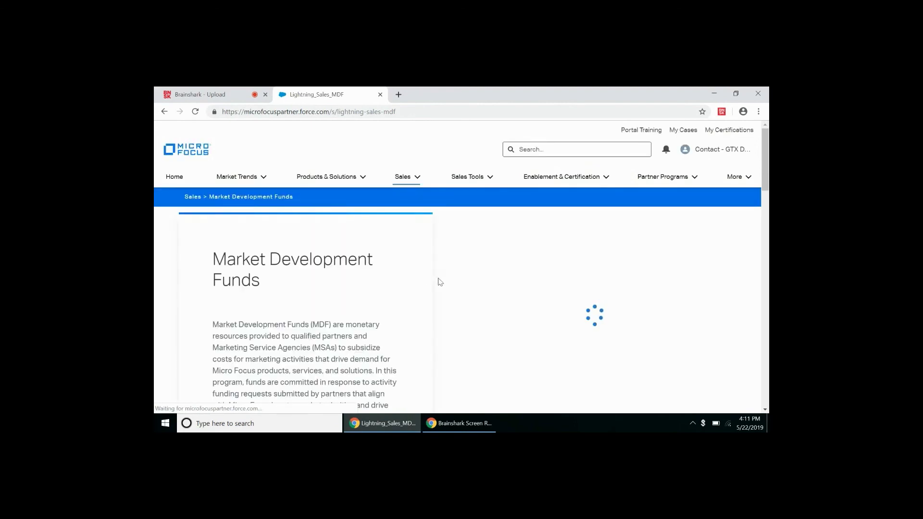
scroll(438, 282, down, 10)
scroll(438, 282, down, 2)
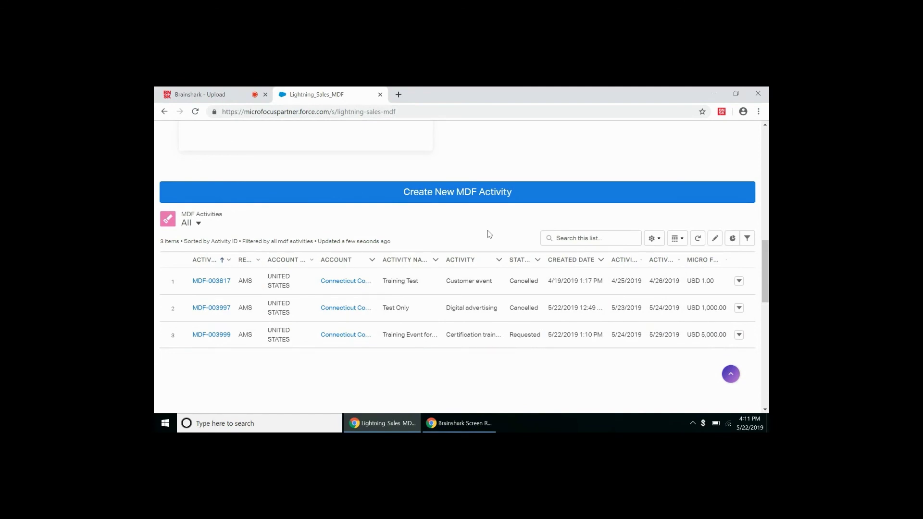
click(222, 95)
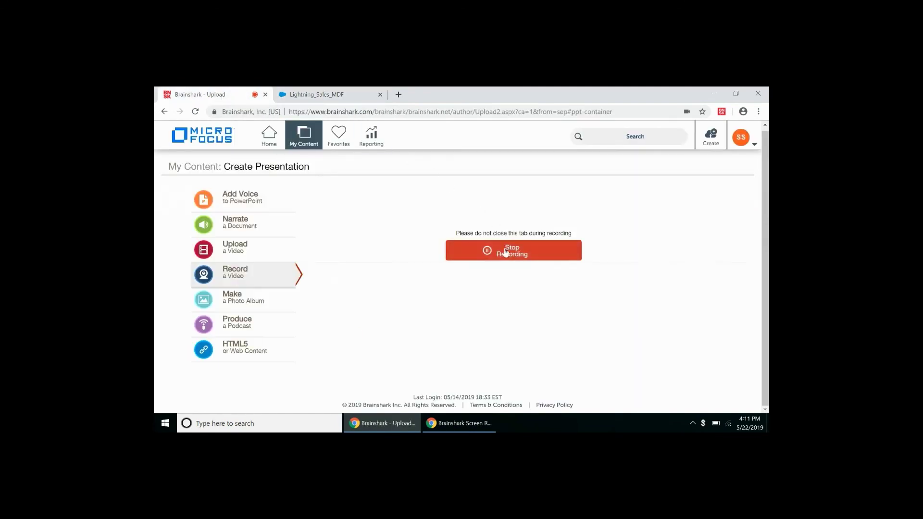